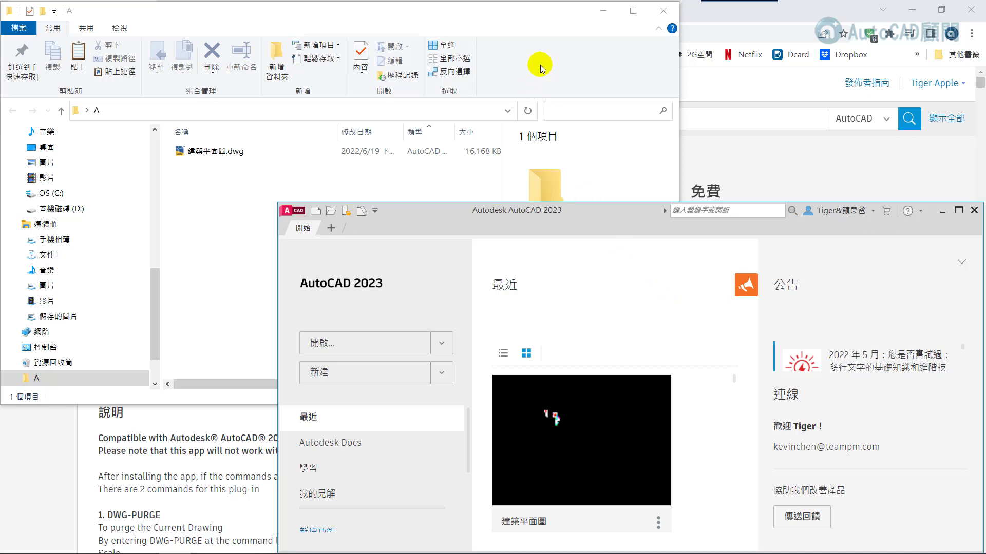
Bring folder A forward and show the 15.7 MB 建築平面圖.dwg file's details.
left_click(241, 195)
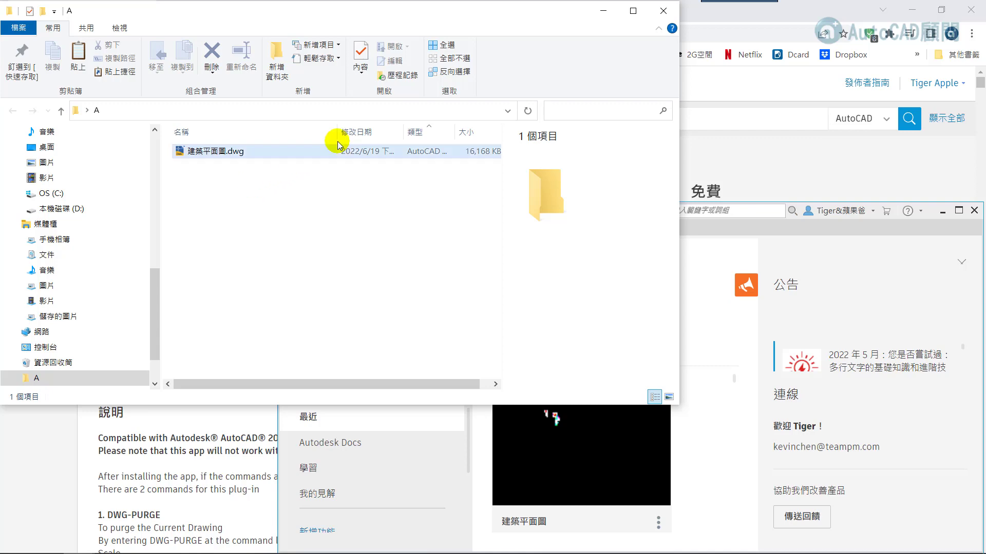
left_click(718, 34)
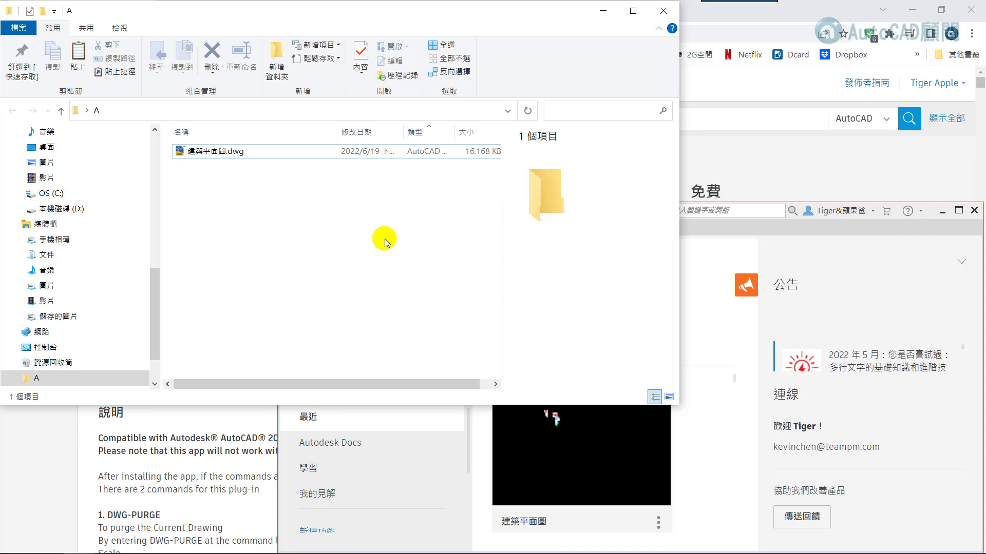
Copy 建築平面圖.dwg and paste a duplicate into folder A.
left_click(240, 152)
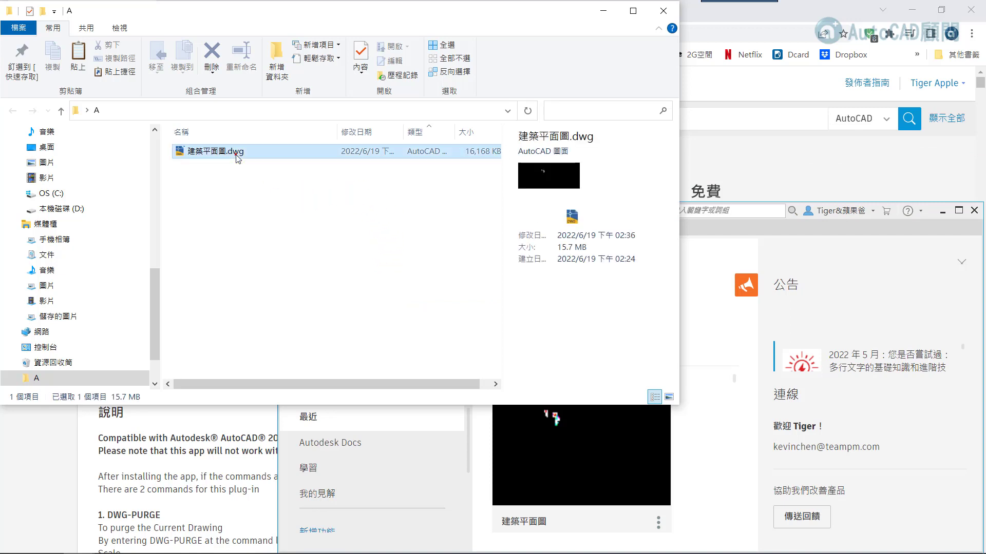
key("ctrl+c")
key("ctrl+v")
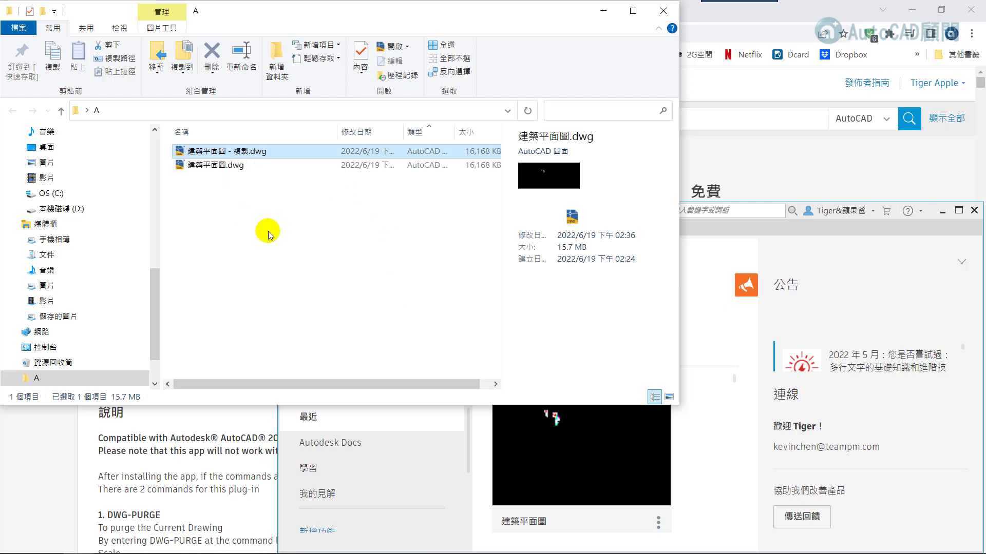
Open the duplicate 建築平面圖 - 複製.dwg in AutoCAD.
left_click(259, 220)
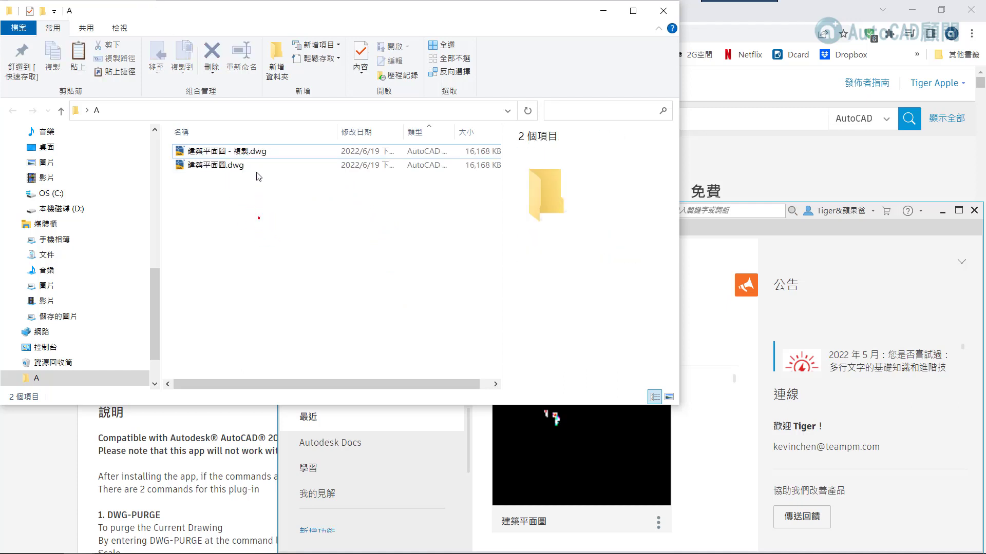
left_click(250, 154)
double_click(250, 153)
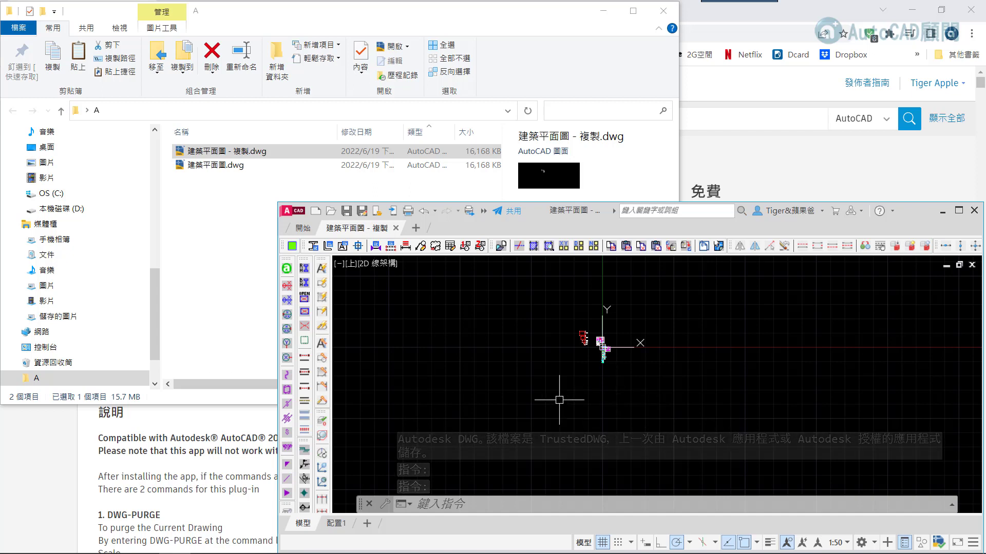
Run DWGWBLOCK on the copied floor plan, creating a temporary wblock file in folder A.
type("DWG")
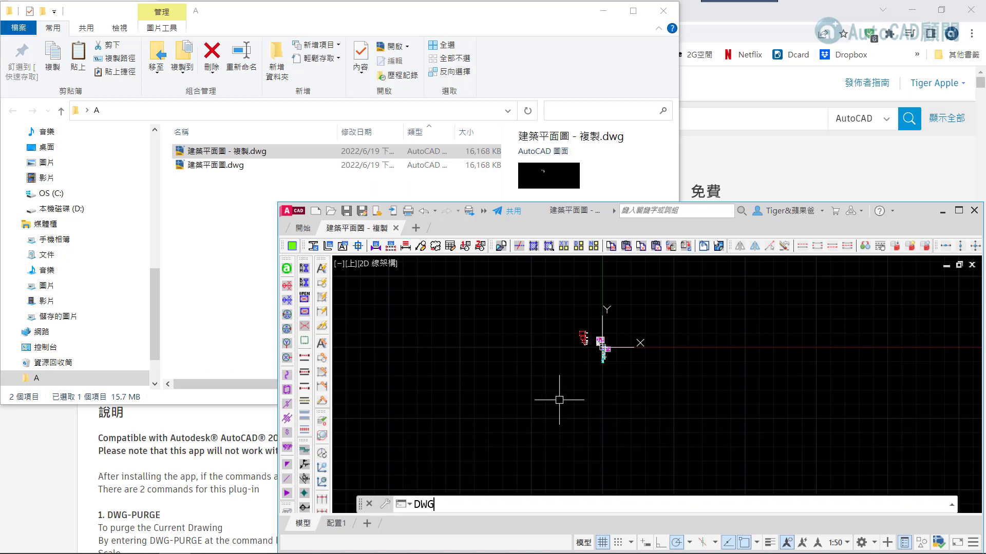
type("W")
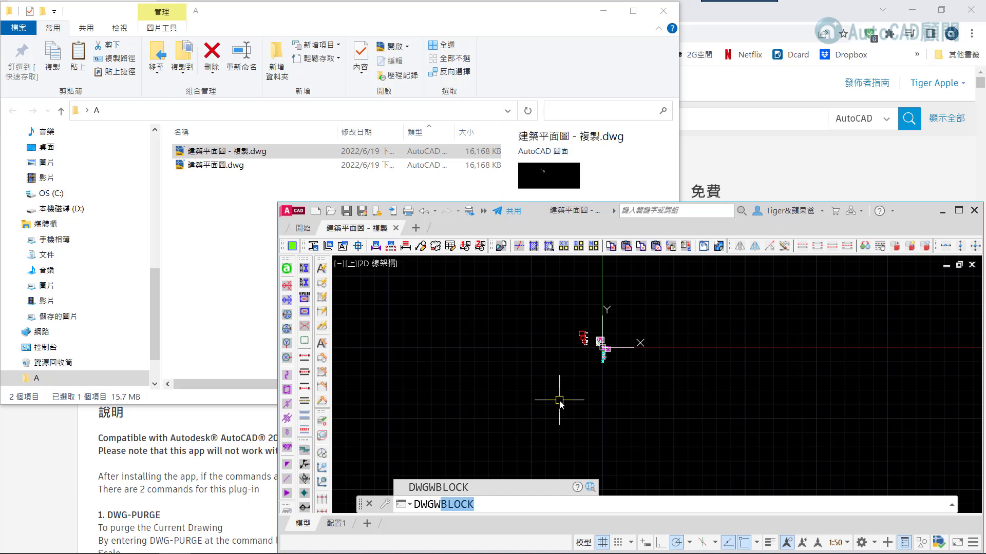
left_click(236, 153)
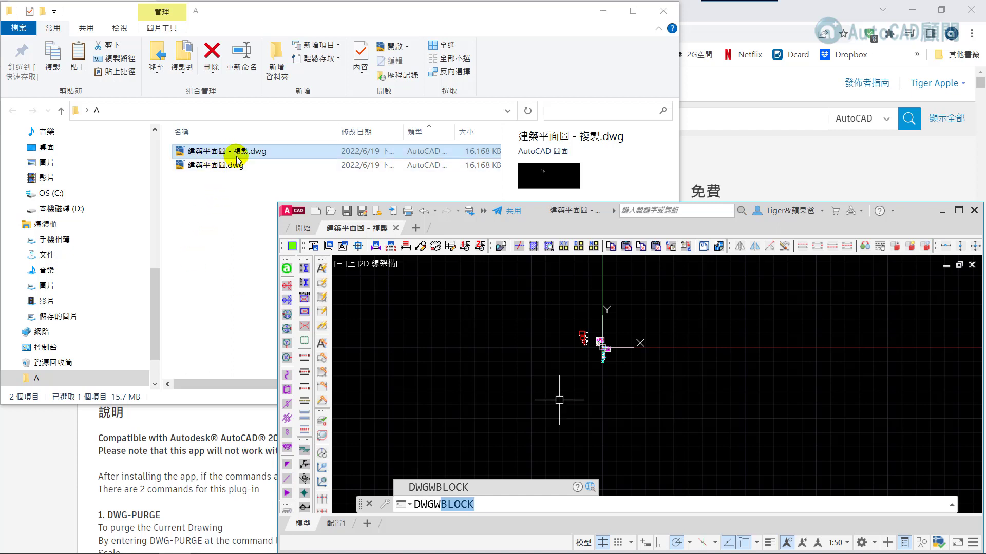
left_click_drag(238, 159, 529, 330)
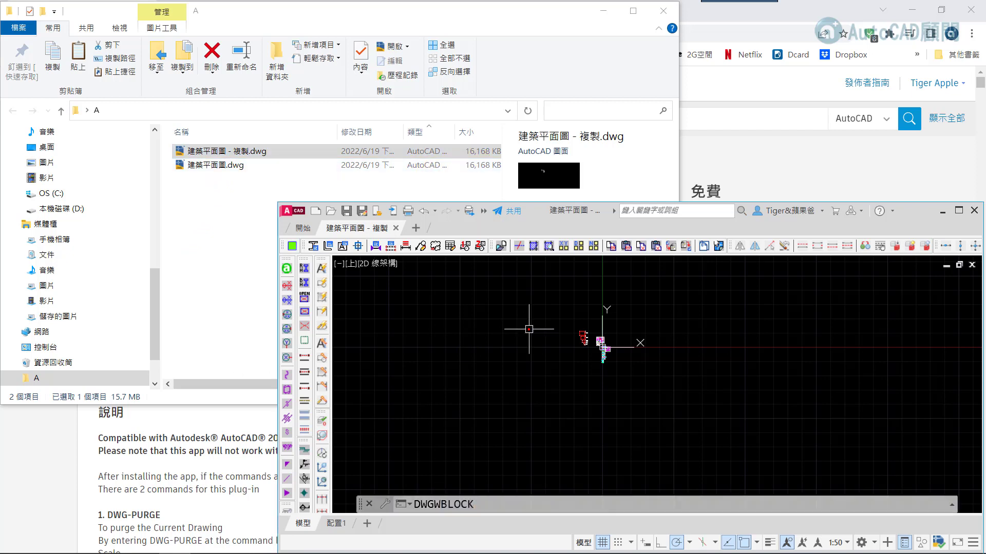
key("Return")
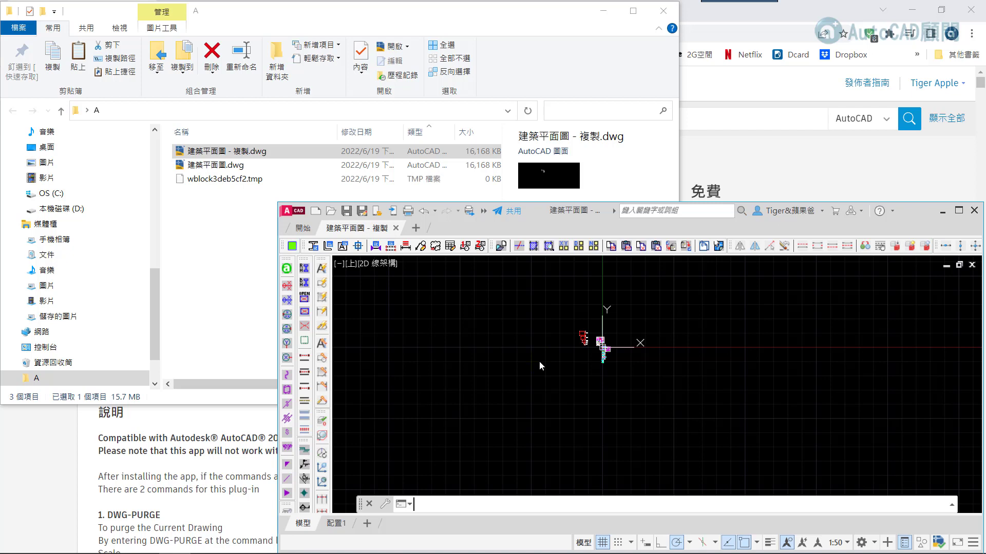
Confirm the copy shrank to 910 KB versus 16,168 KB and reopen 建築平面圖 - 複製.dwg.
left_click(487, 156)
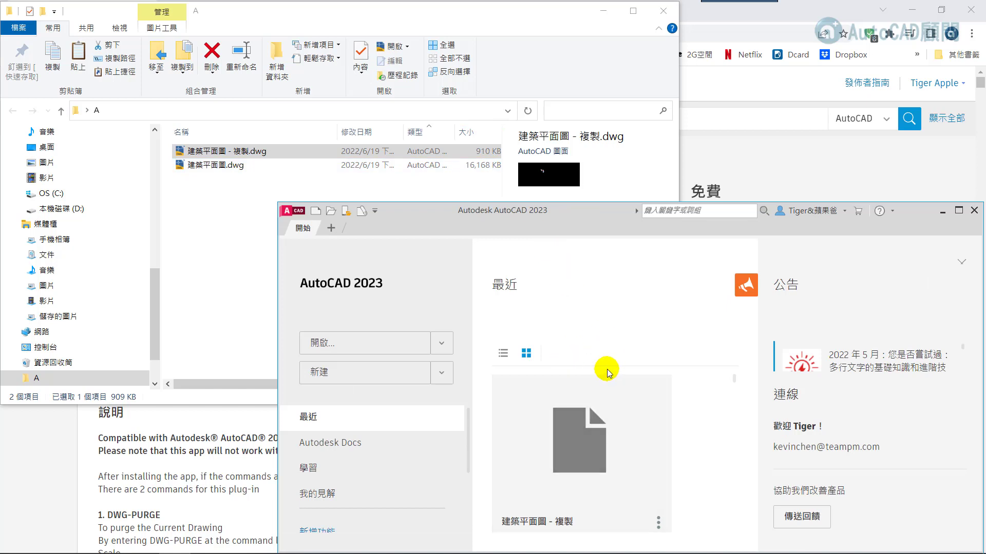
left_click(281, 152)
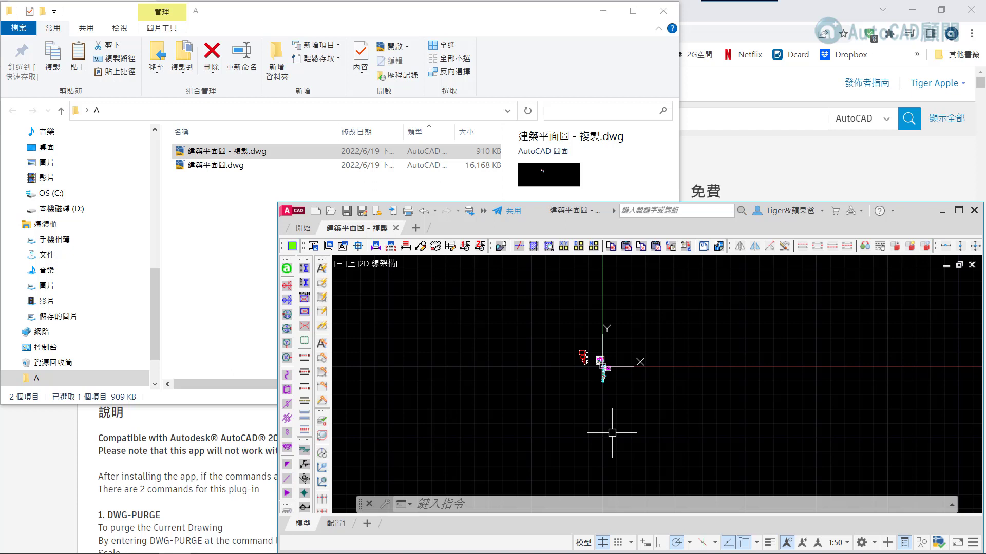
Start the DWG batch purge and add the original 建築平面圖.dwg to the purge list.
type("DWG-")
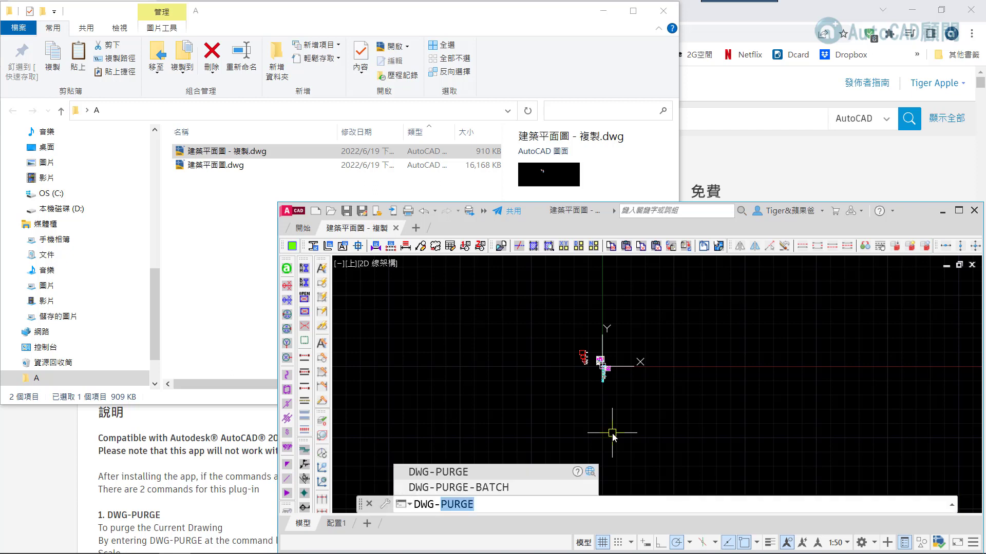
left_click(476, 491)
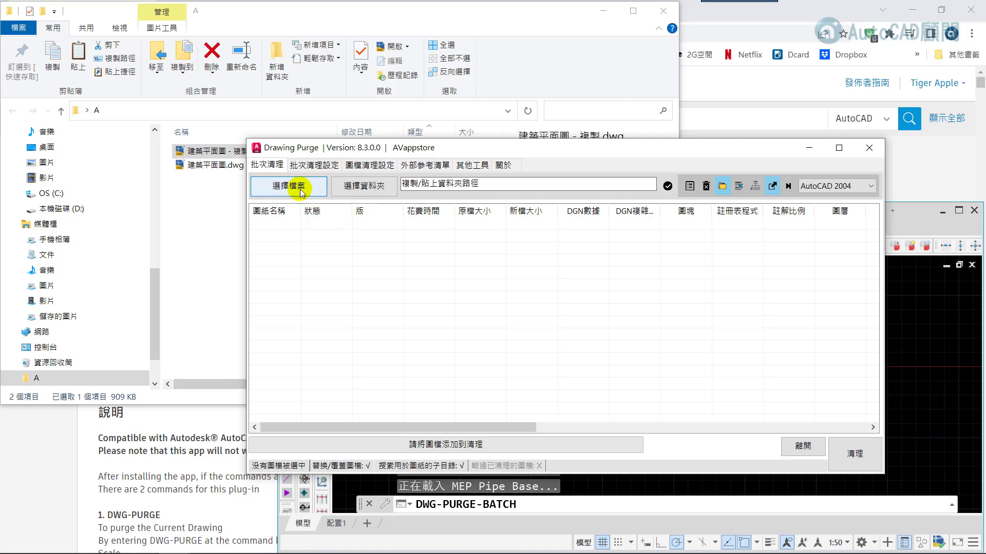
left_click(300, 189)
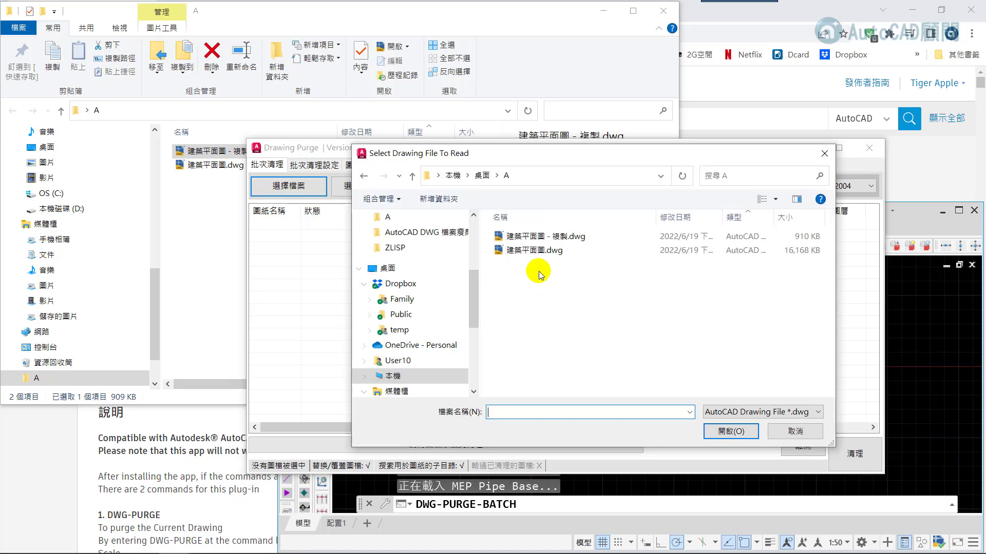
left_click(533, 252)
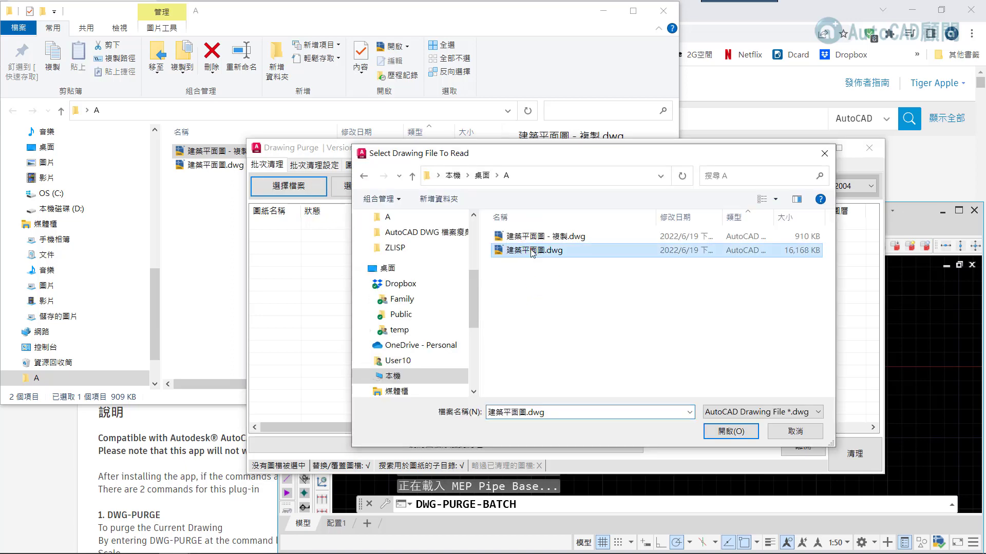
left_click(730, 431)
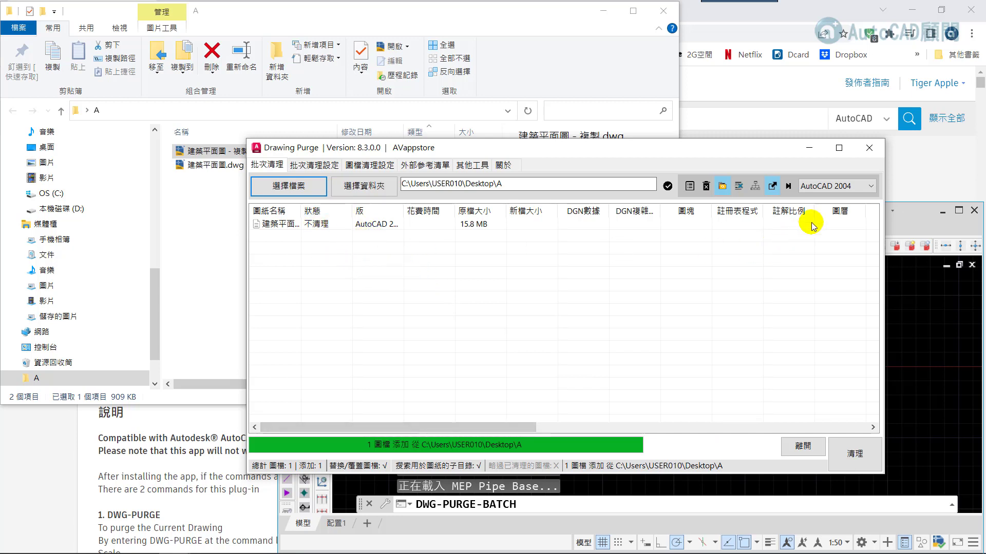
Purge the drawing, saving as AutoCAD 2004, shrinking it to 1008.2 KB.
left_click(868, 187)
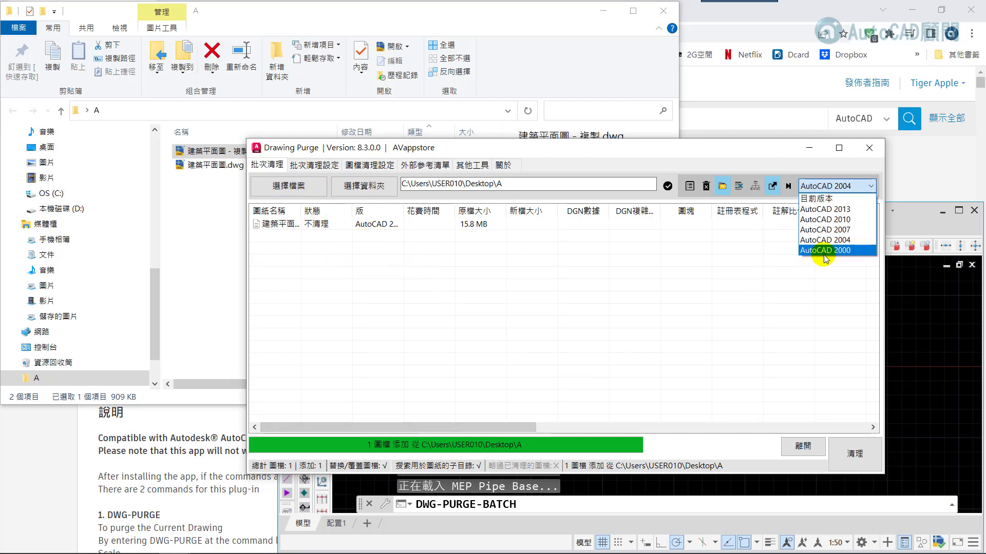
left_click(838, 242)
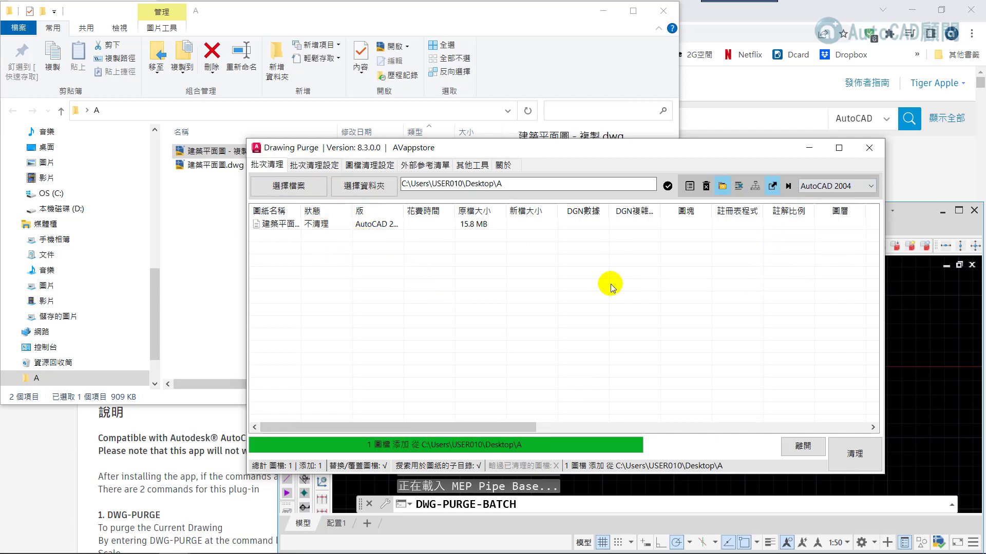
left_click(852, 453)
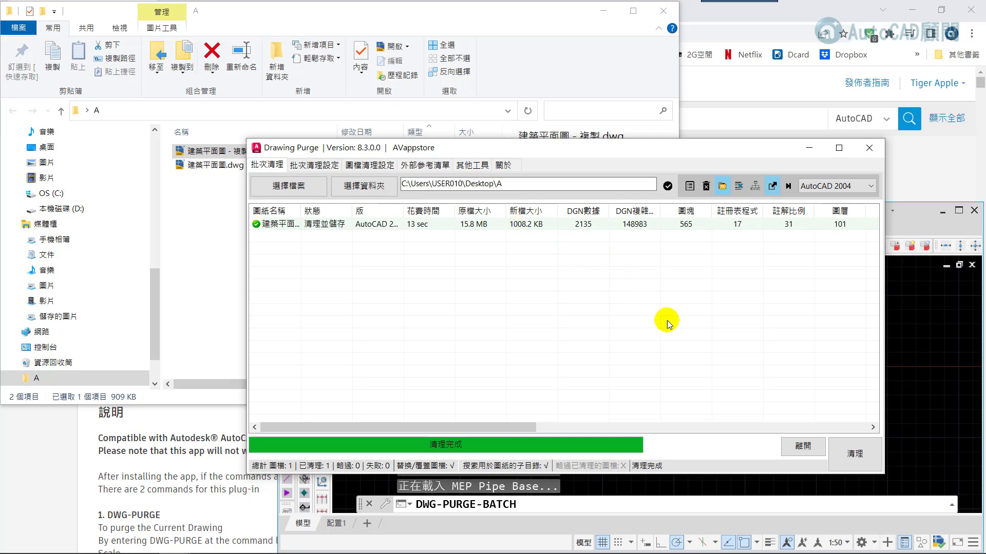
Close Drawing Purge and compare the floor-plan files: 1,009 KB versus 910 KB.
left_click(804, 447)
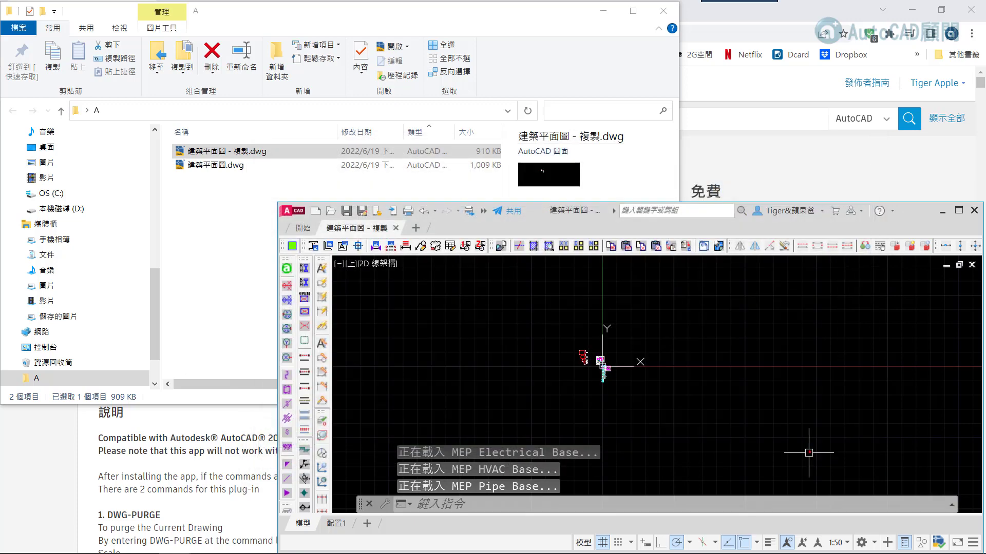
left_click(477, 175)
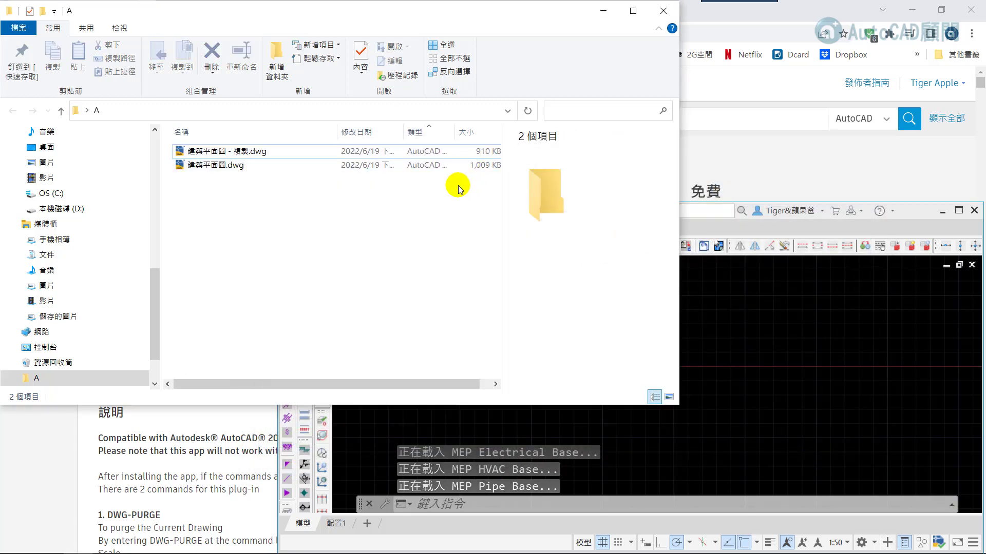
left_click(709, 301)
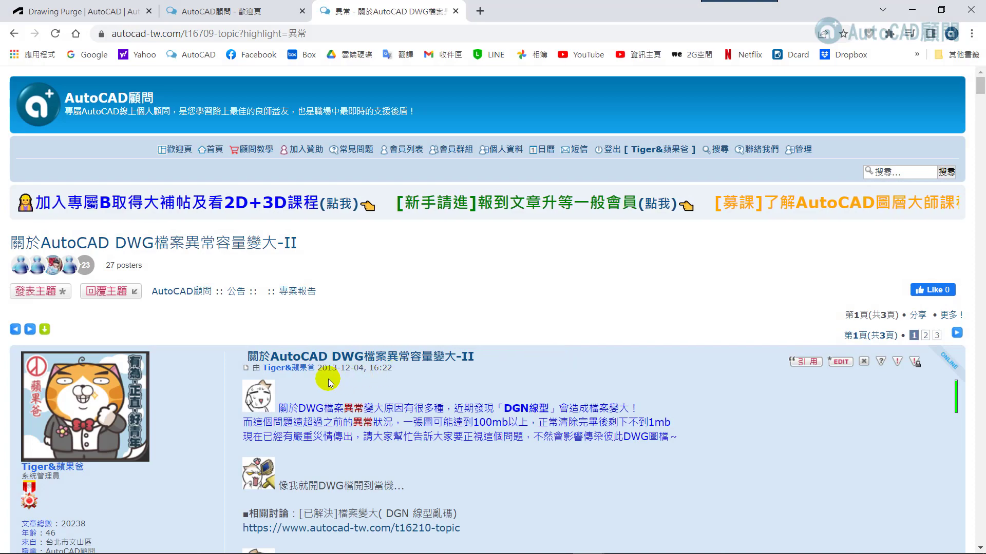
scroll(334, 369, "down", 2)
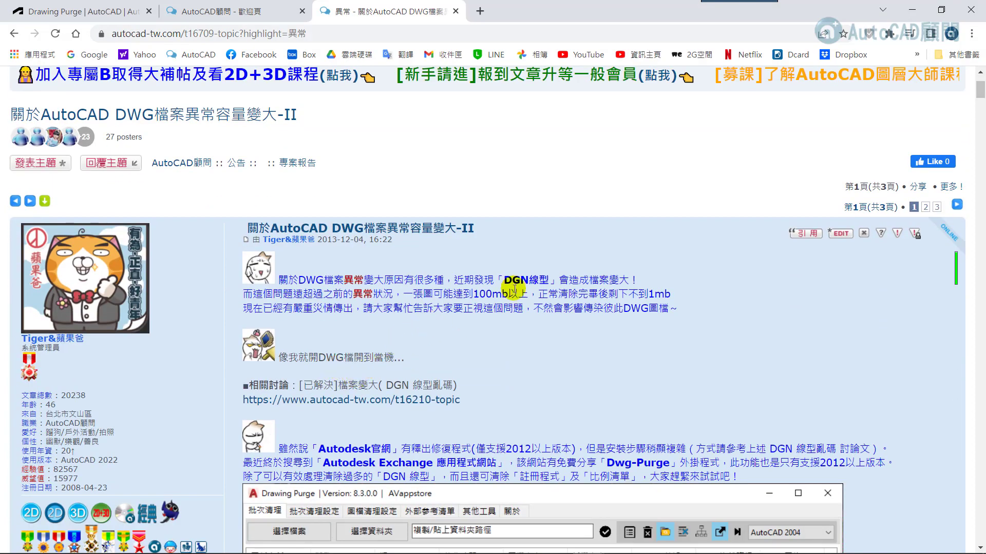
scroll(511, 312, "down", 3)
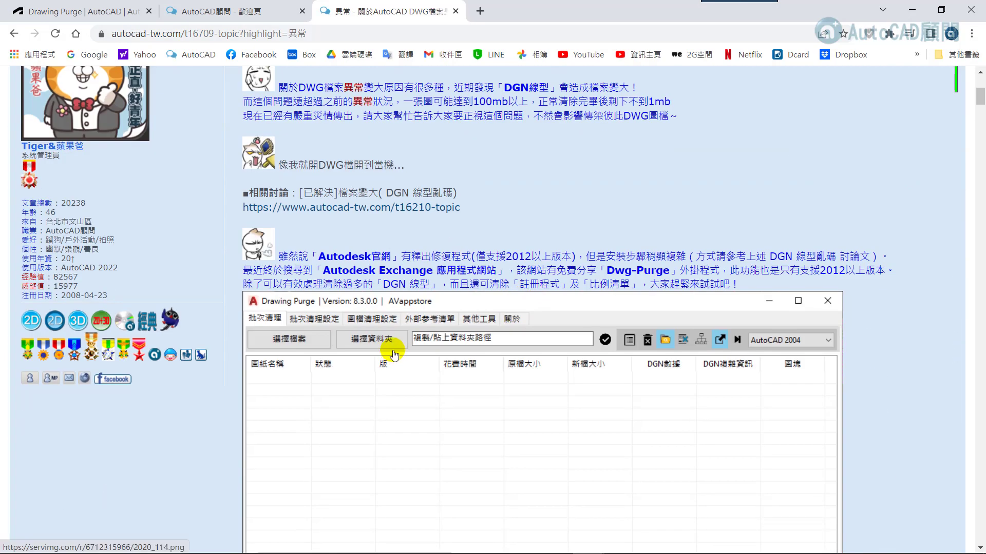
scroll(390, 353, "down", 2)
scroll(458, 321, "down", 2)
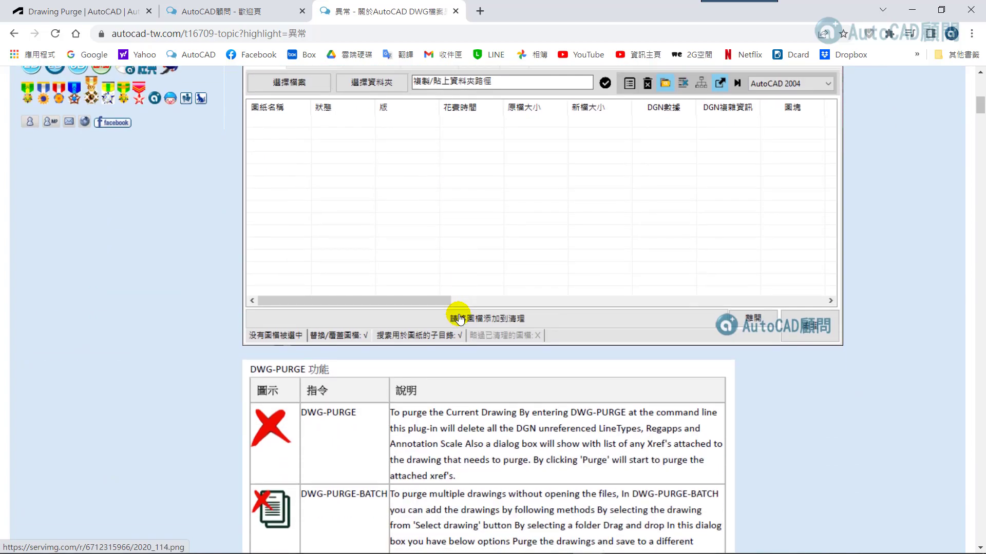
scroll(458, 319, "down", 3)
scroll(458, 319, "down", 3)
scroll(458, 320, "down", 5)
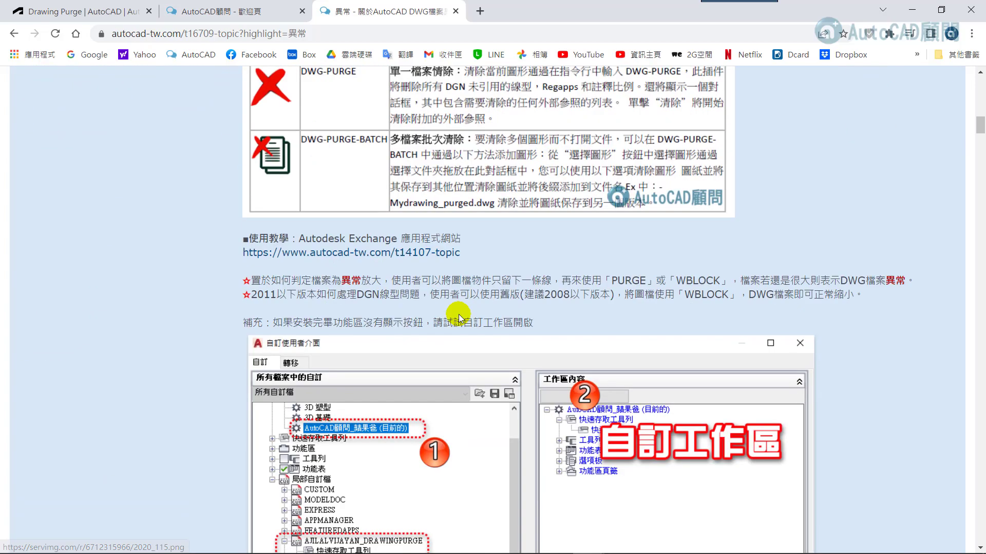
scroll(458, 319, "down", 3)
scroll(459, 316, "down", 4)
scroll(462, 314, "down", 2)
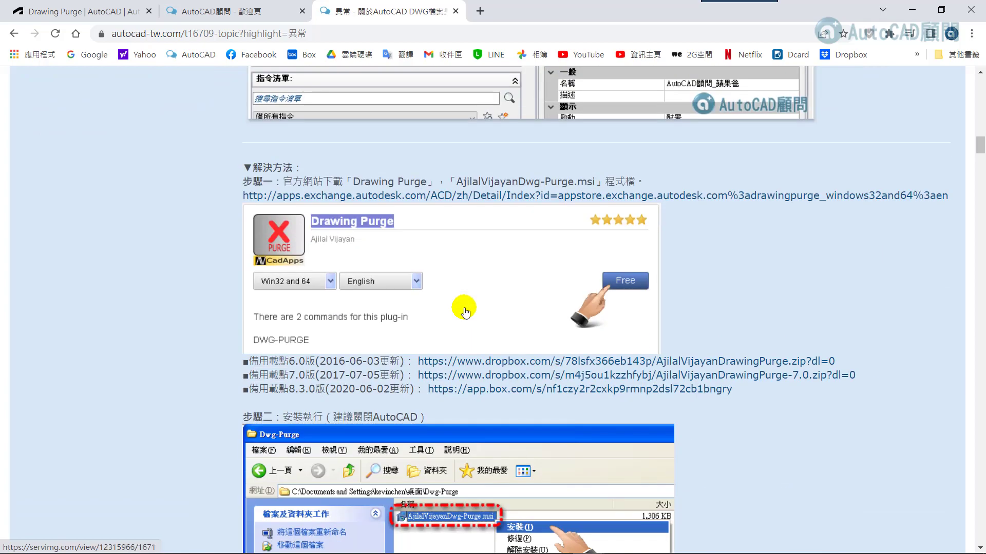
scroll(465, 312, "down", 4)
scroll(466, 312, "down", 5)
scroll(465, 313, "down", 4)
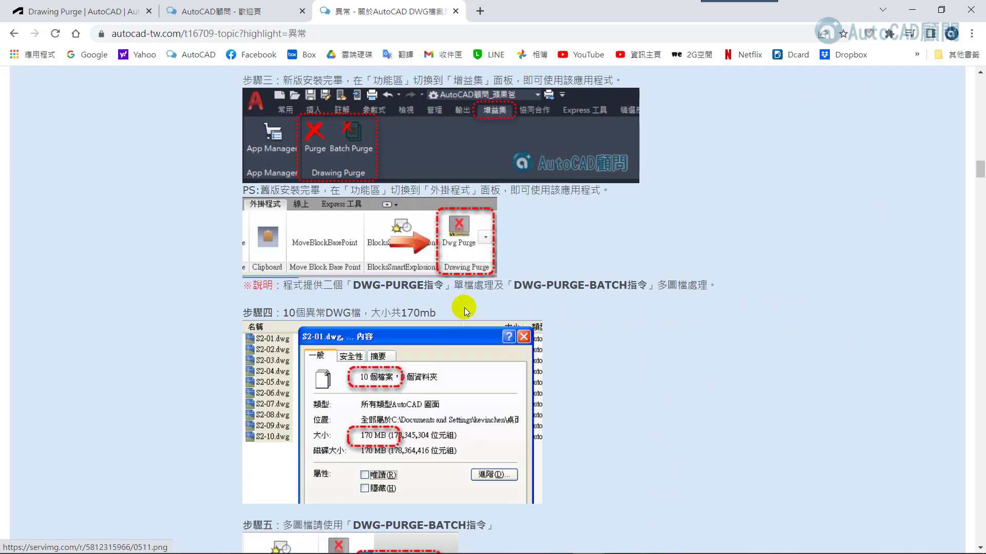
scroll(465, 312, "down", 5)
scroll(465, 312, "down", 6)
scroll(465, 312, "down", 7)
scroll(465, 311, "down", 1)
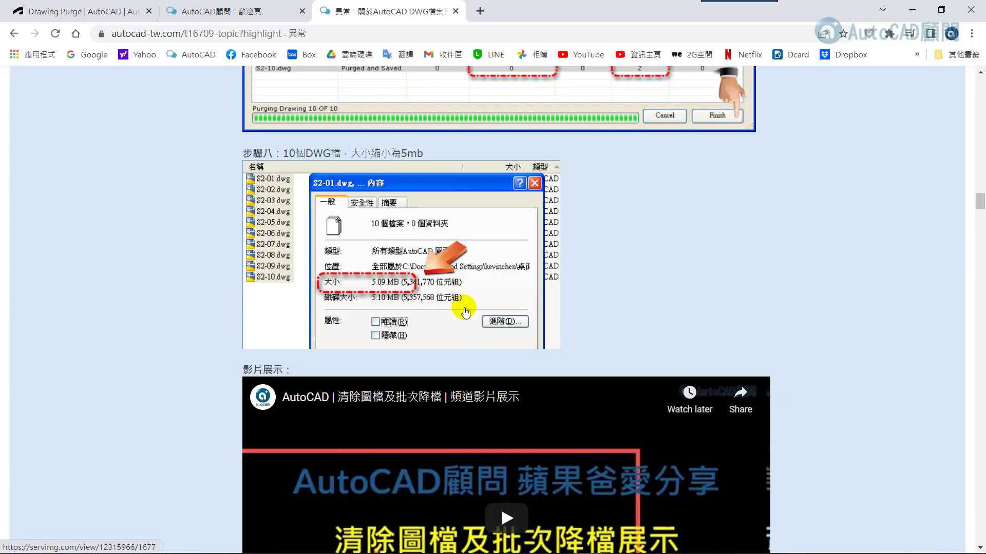
scroll(466, 312, "down", 2)
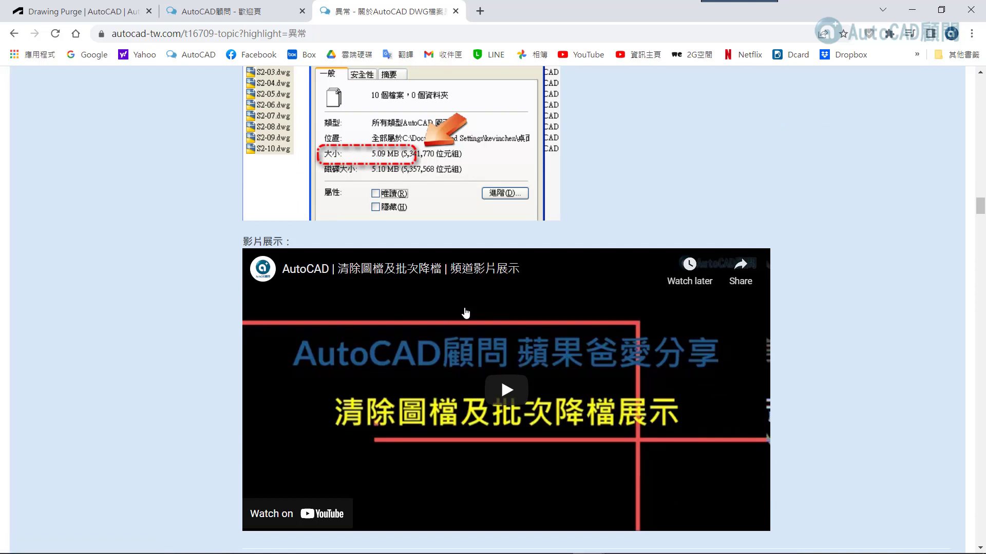
scroll(466, 313, "down", 5)
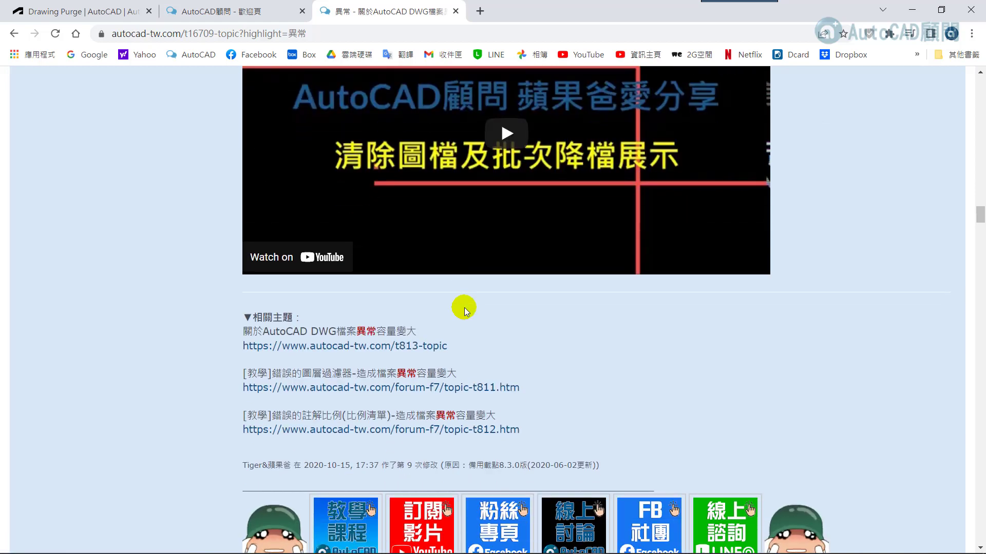
scroll(466, 312, "up", 5)
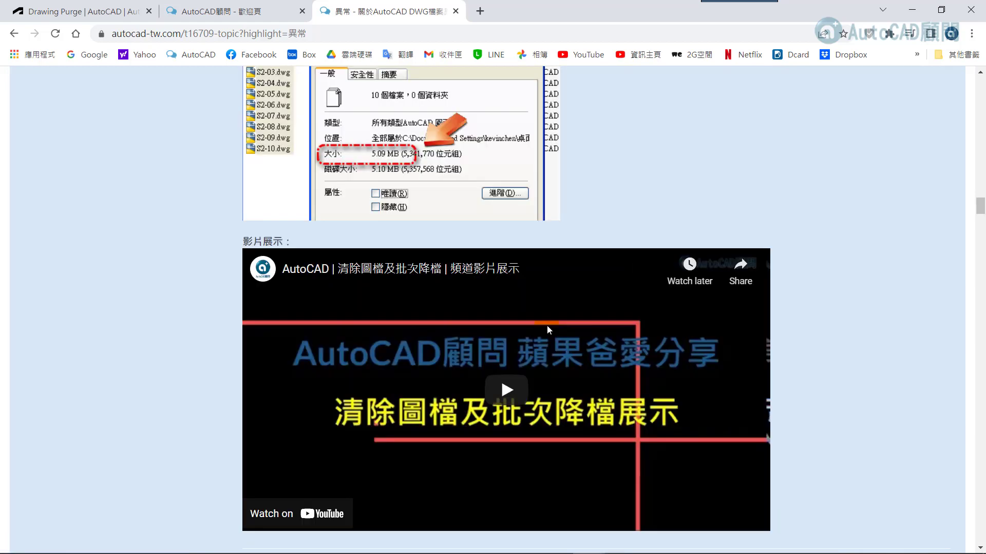
scroll(547, 325, "up", 3)
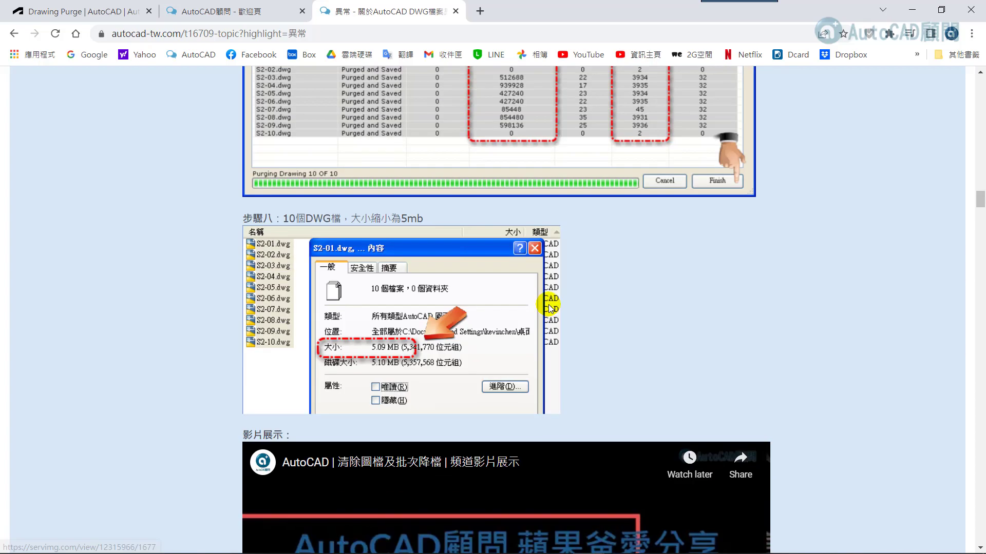
scroll(548, 316, "up", 6)
scroll(549, 308, "up", 2)
scroll(548, 308, "up", 5)
scroll(548, 308, "up", 5)
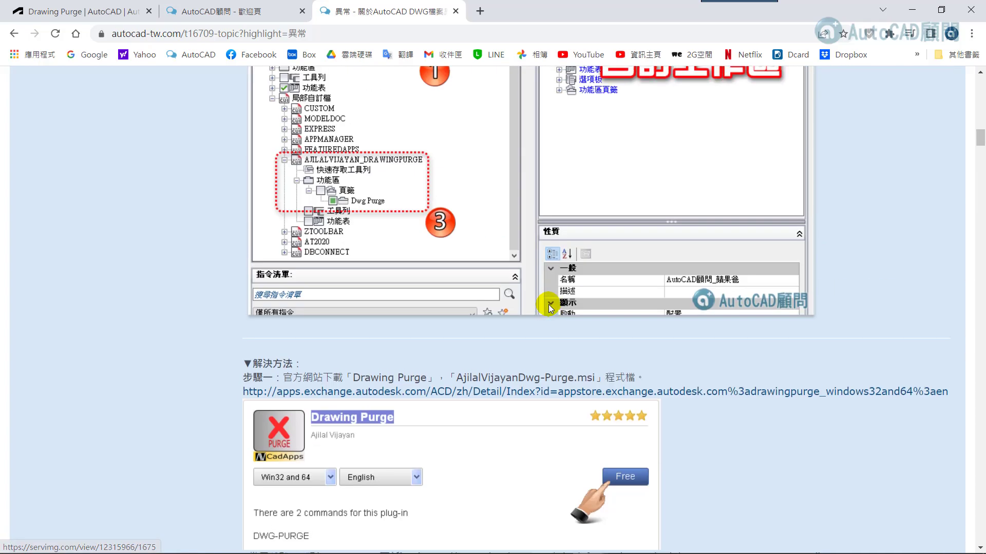
scroll(548, 308, "up", 5)
scroll(548, 308, "up", 5)
scroll(548, 307, "up", 4)
scroll(548, 307, "up", 1)
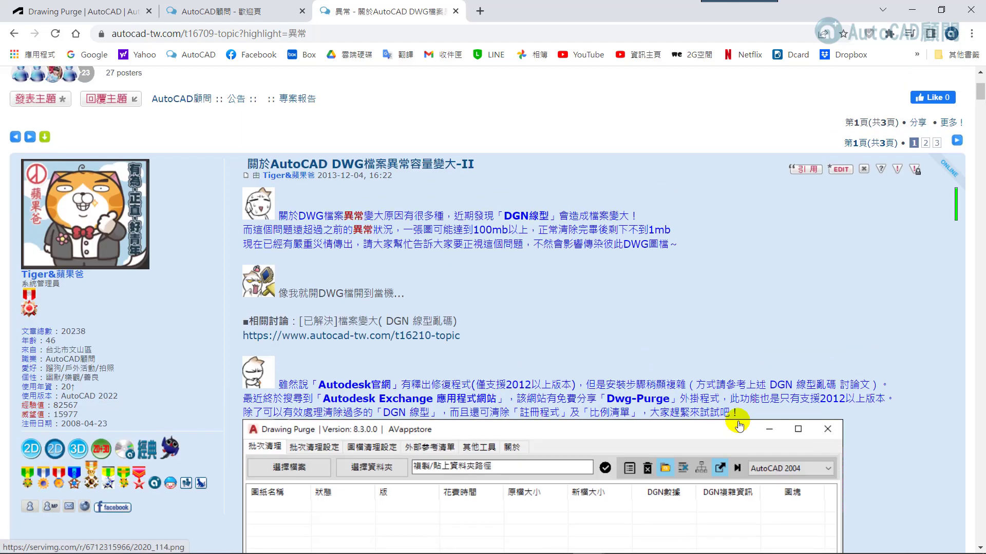